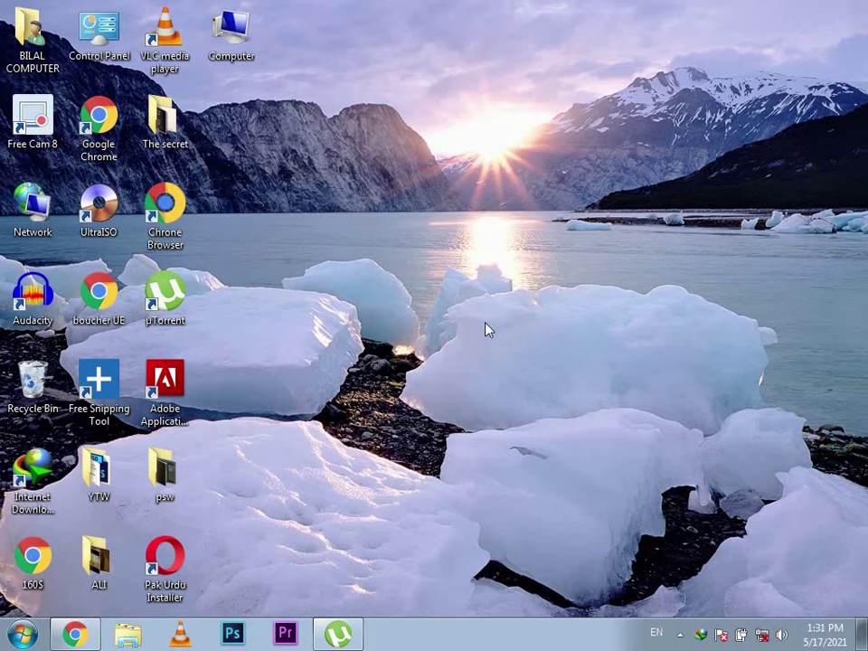
Check the tray network status, which reports Not connected with no connections available
click(762, 636)
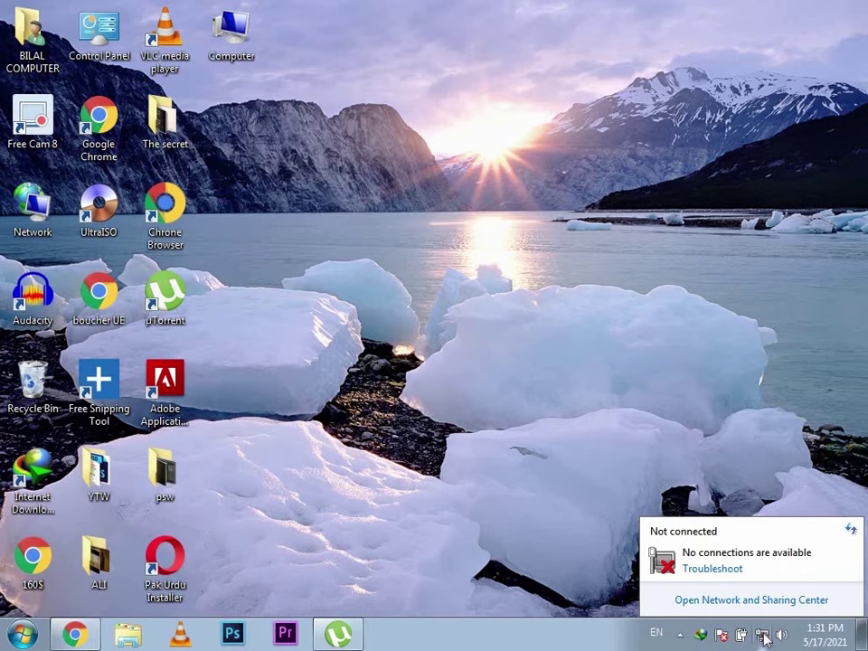
right_click(762, 636)
click(764, 633)
Dismiss the network popup and refresh the desktop
click(318, 261)
right_click(318, 260)
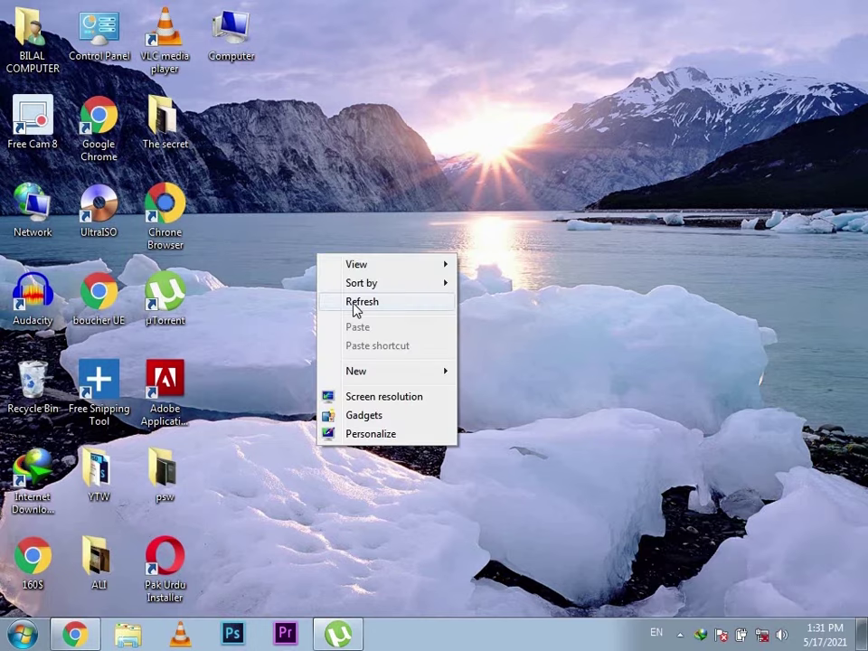
click(353, 307)
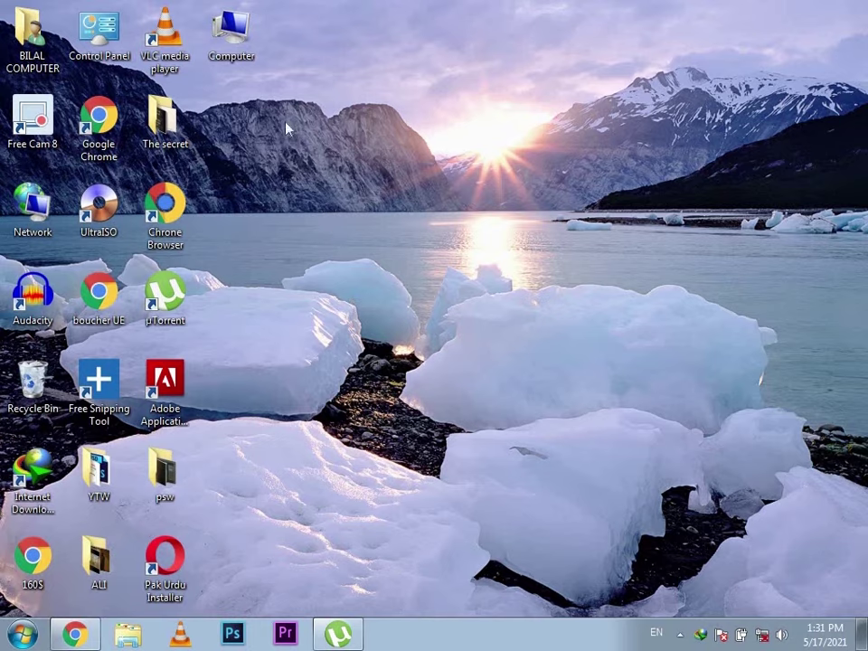
Move the Computer icon to mid-desktop and open Manage from its context menu
drag(225, 25, 348, 187)
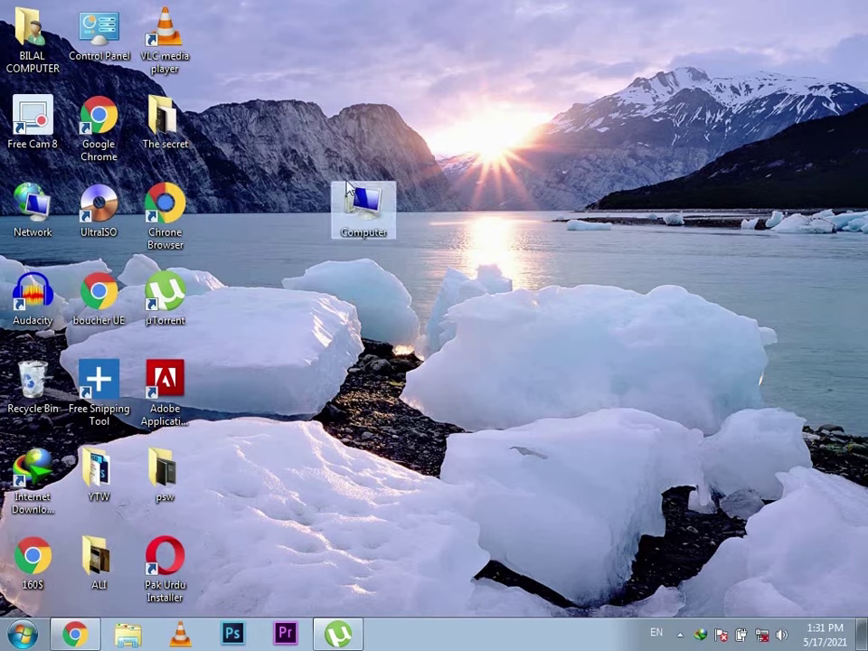
click(405, 201)
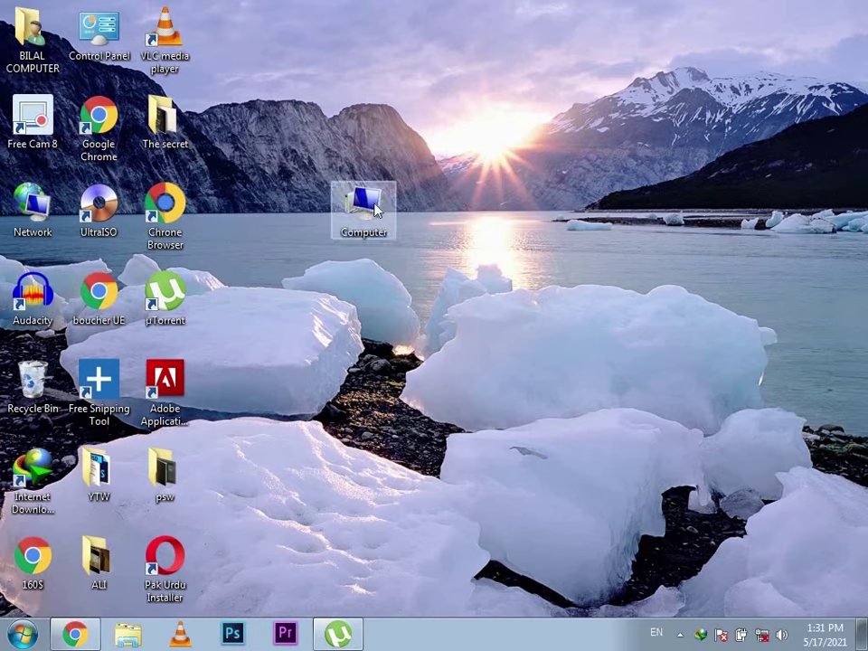
right_click(376, 211)
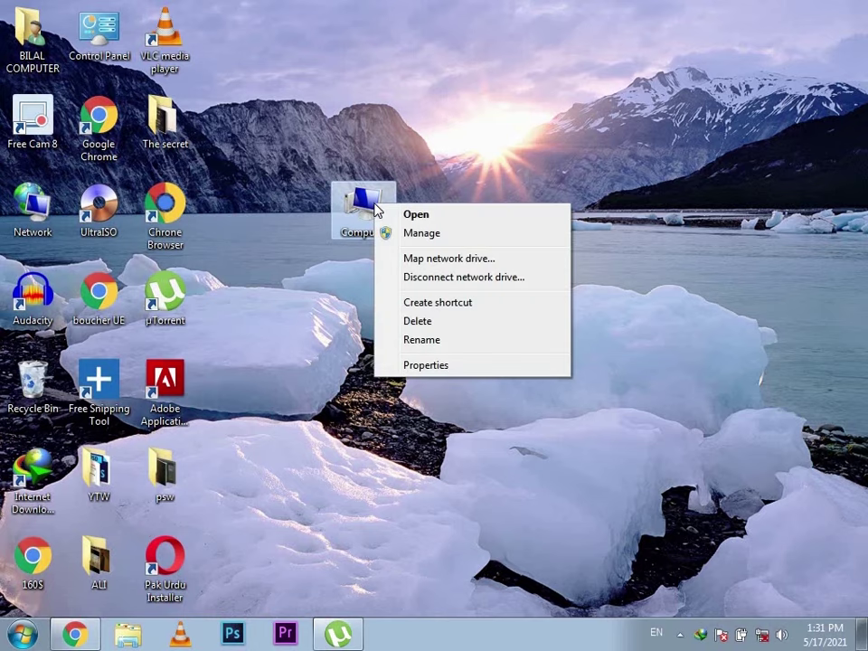
click(419, 233)
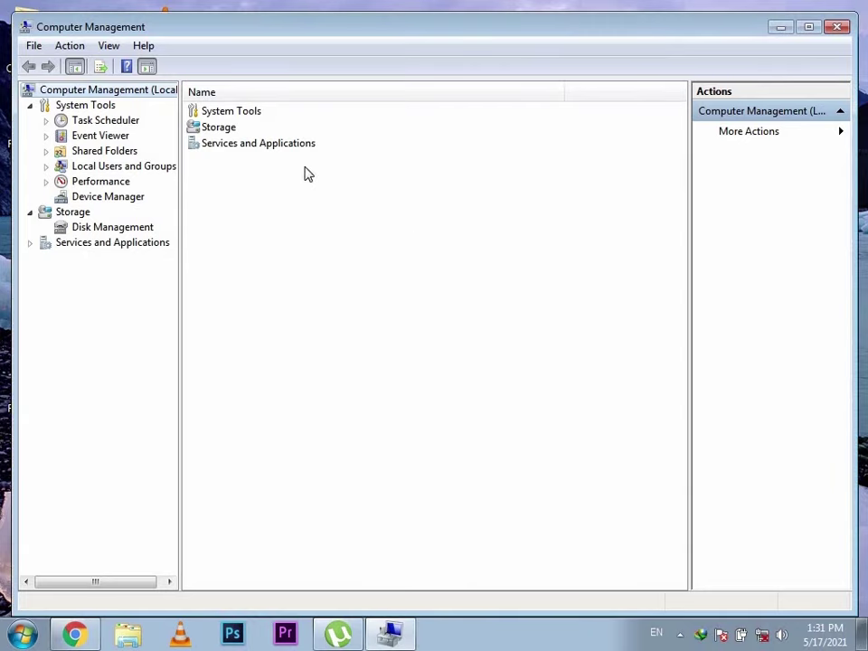
Open Device Manager, collapse Other devices, and browse the Action and View menus
click(143, 198)
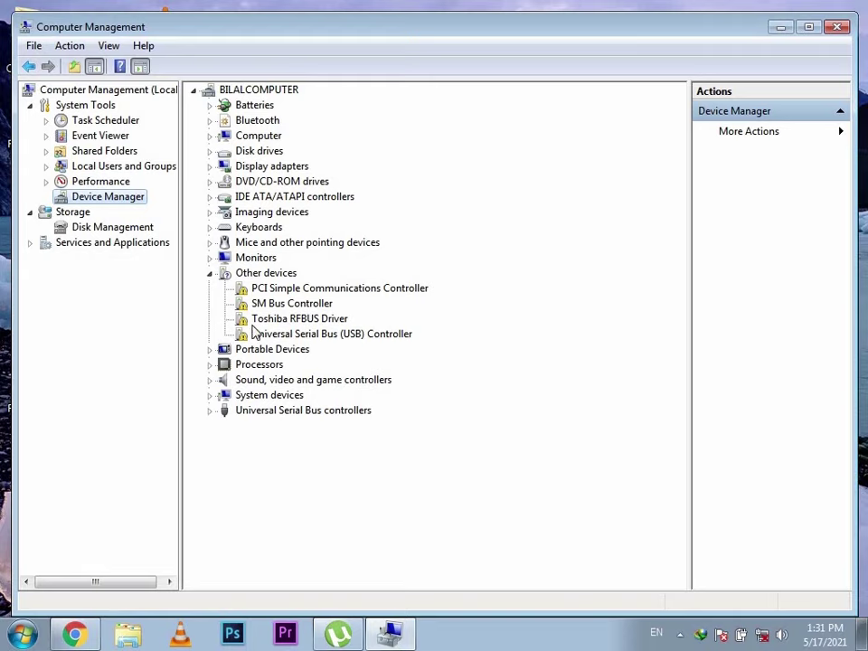
click(212, 274)
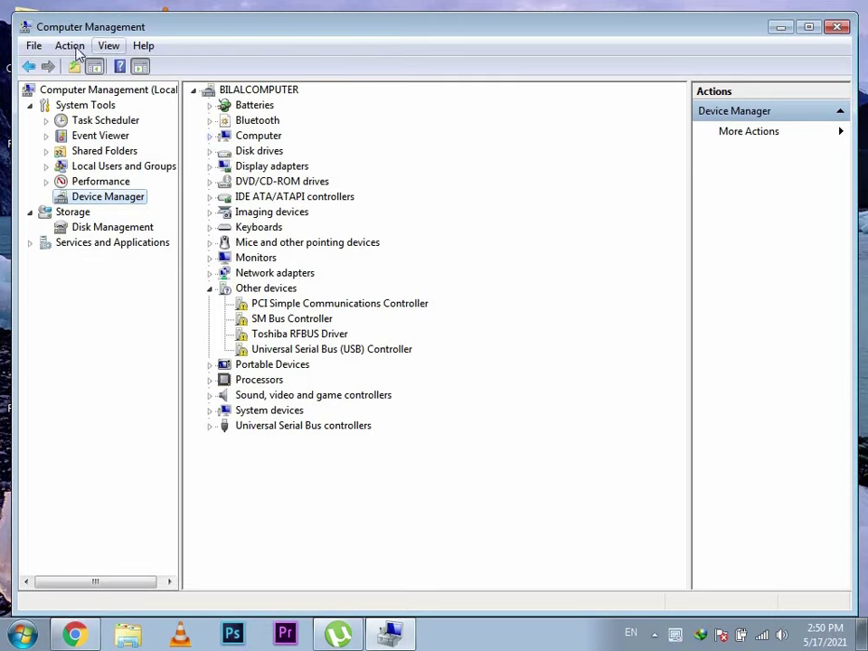
click(73, 46)
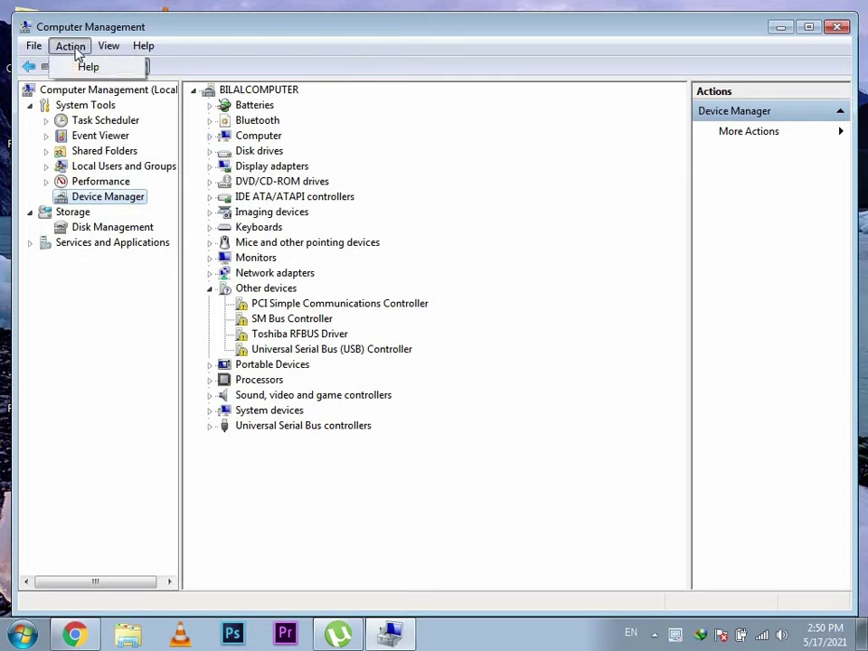
click(72, 46)
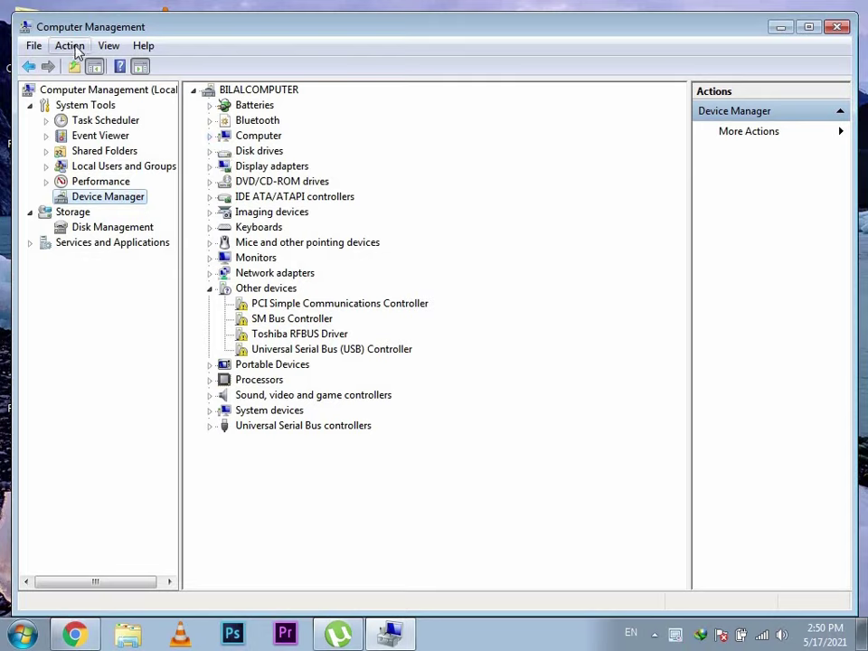
click(76, 49)
mouse_move(108, 46)
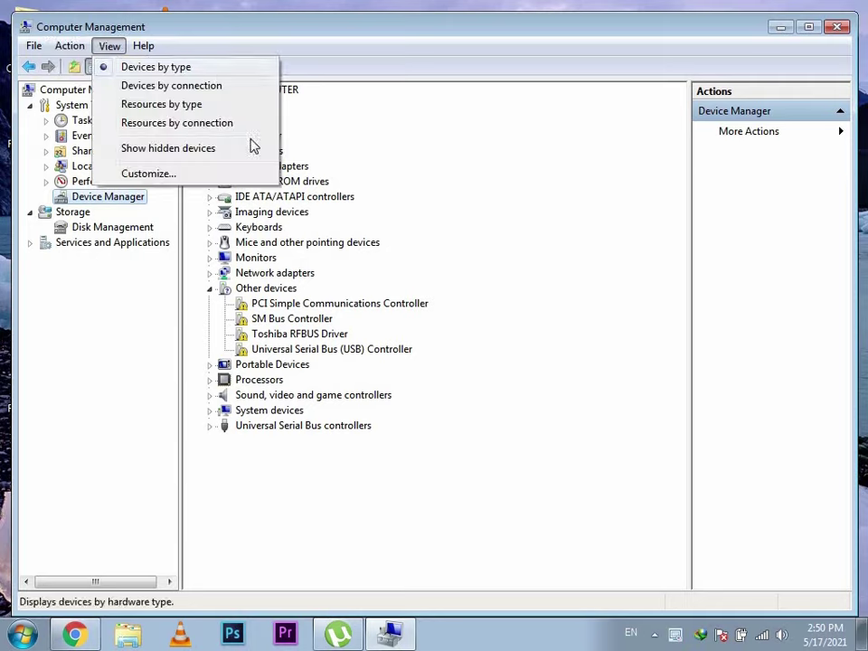
click(367, 158)
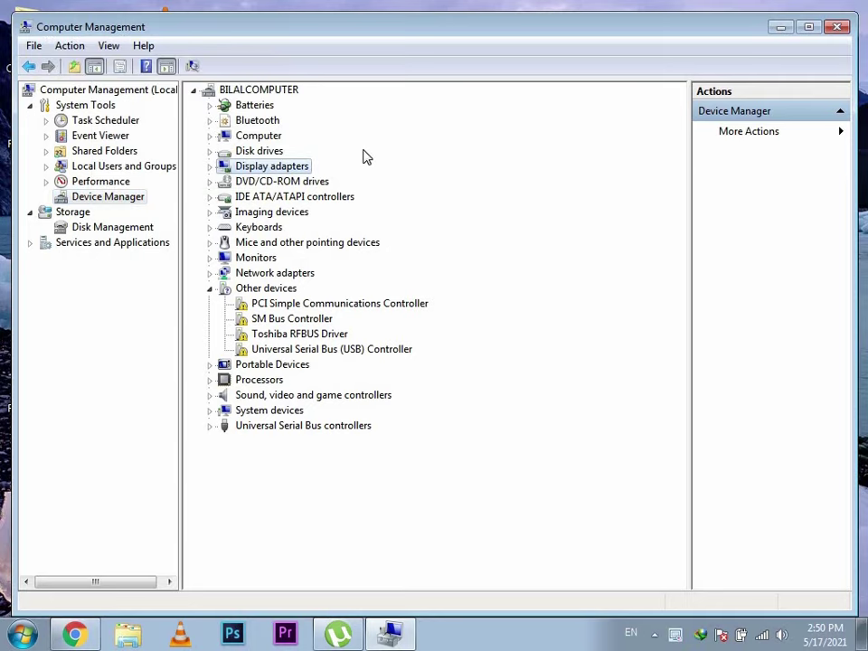
Expand and collapse Display adapters, then run Action > Scan for hardware changes
double_click(281, 168)
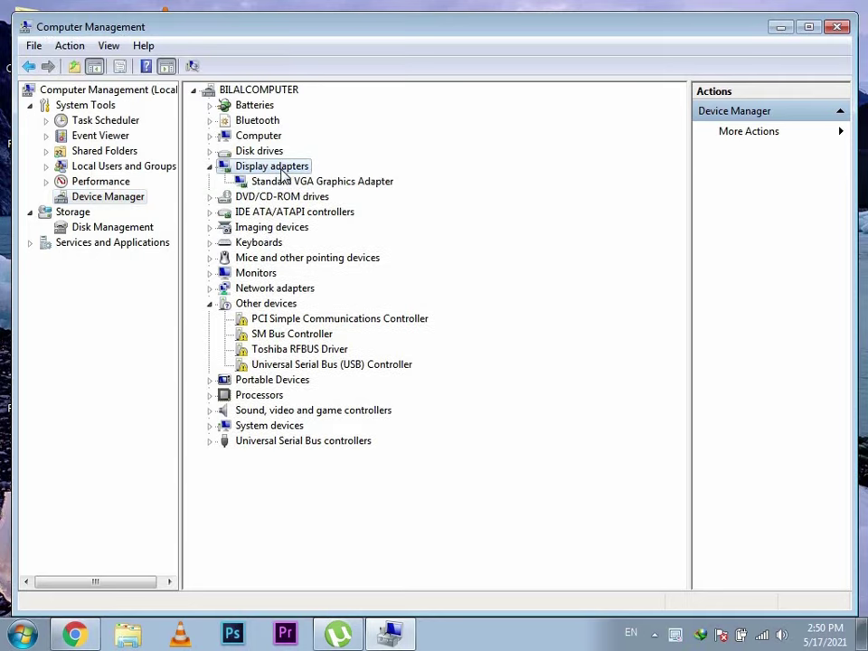
click(210, 166)
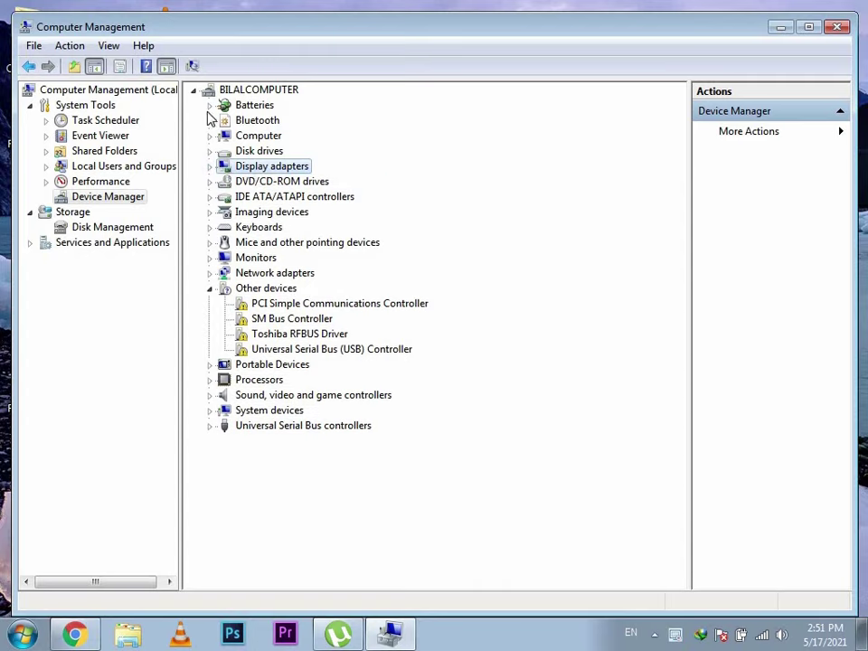
click(71, 46)
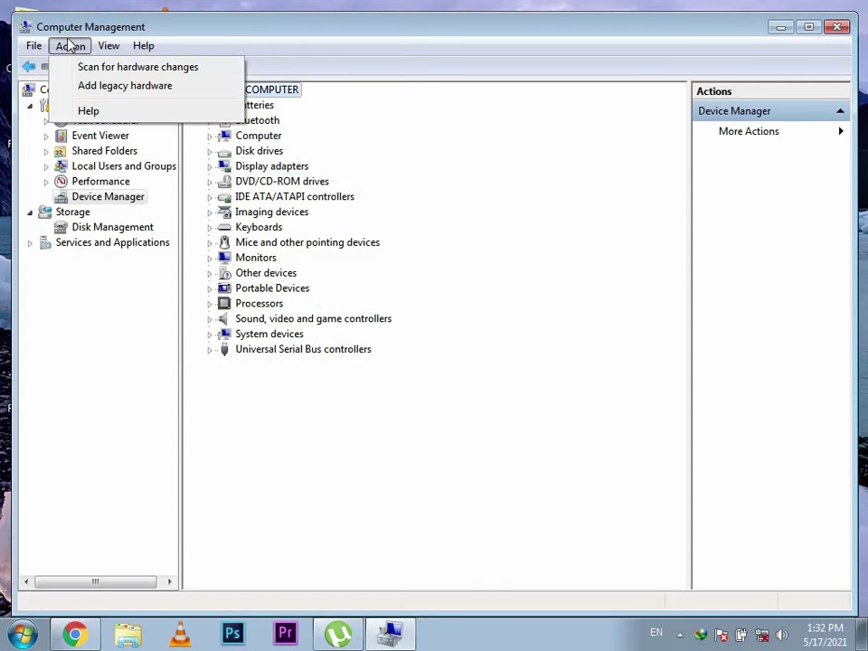
mouse_move(108, 45)
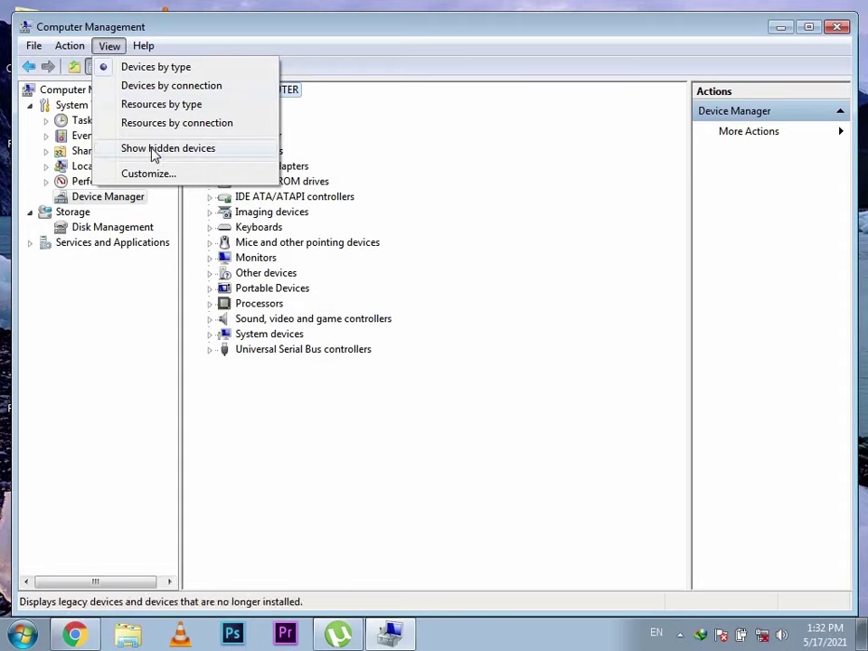
click(75, 52)
click(74, 50)
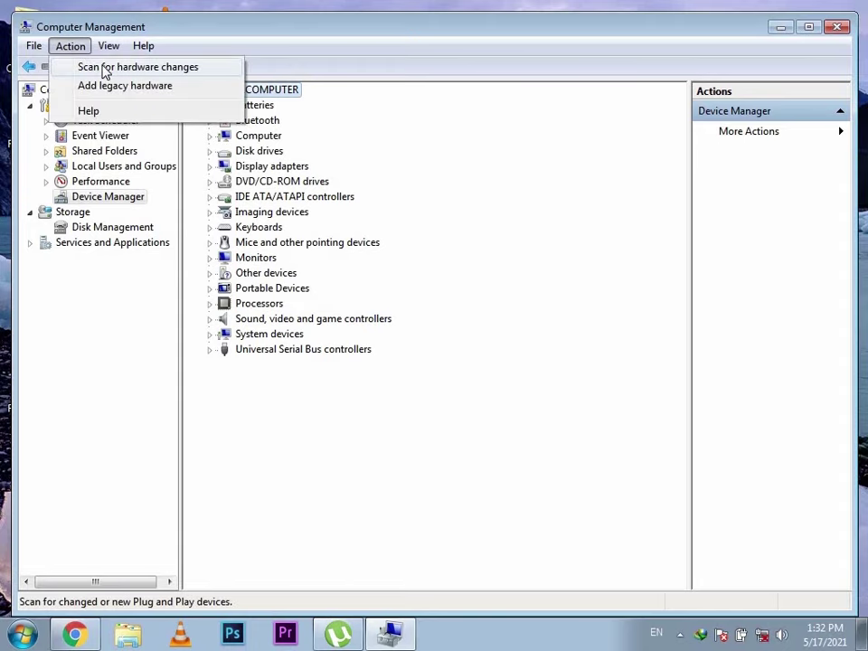
click(106, 72)
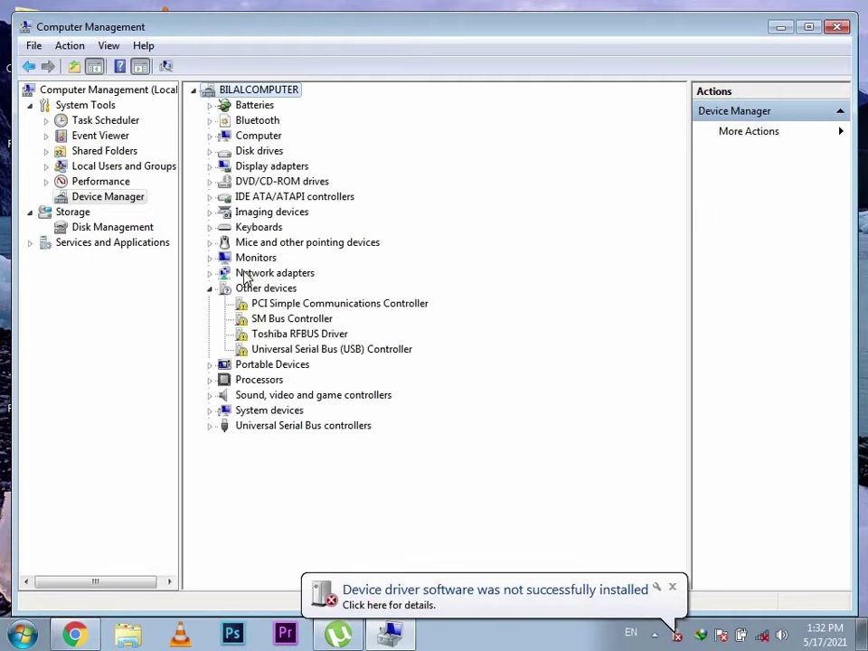
Expand Network adapters to see Intel Centrino Wireless-N 1030 and Realtek PCIe FE, then check tray status
click(210, 273)
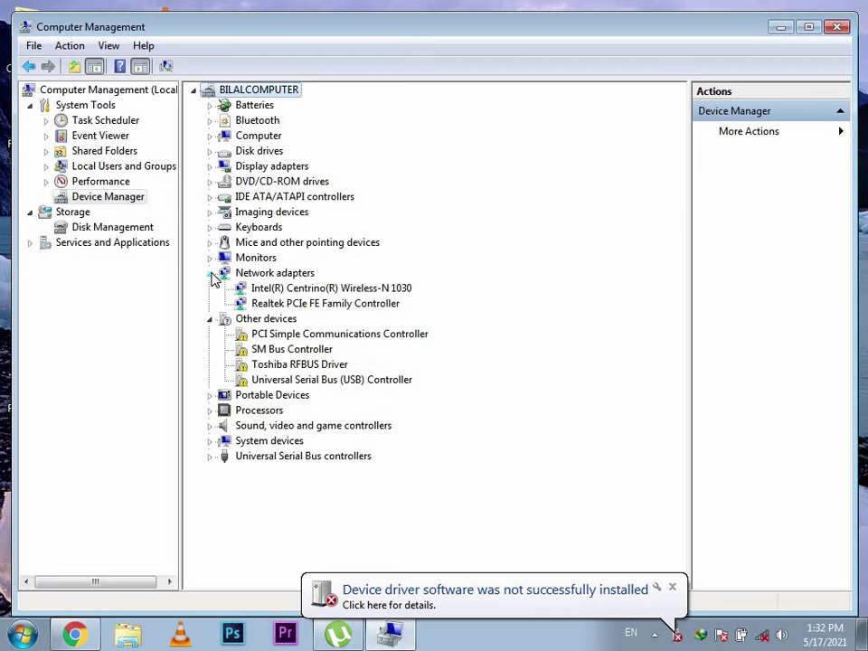
click(362, 289)
click(363, 308)
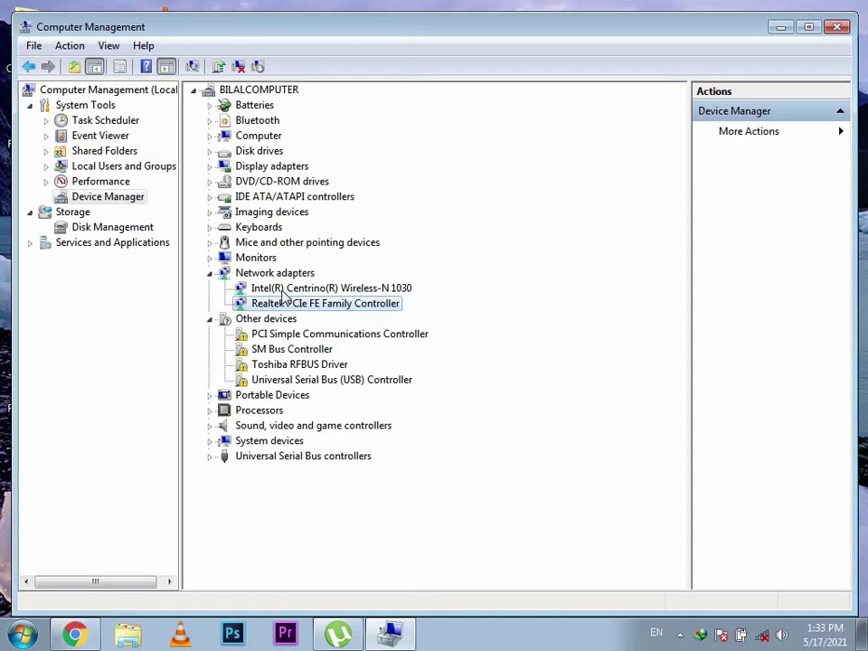
click(763, 636)
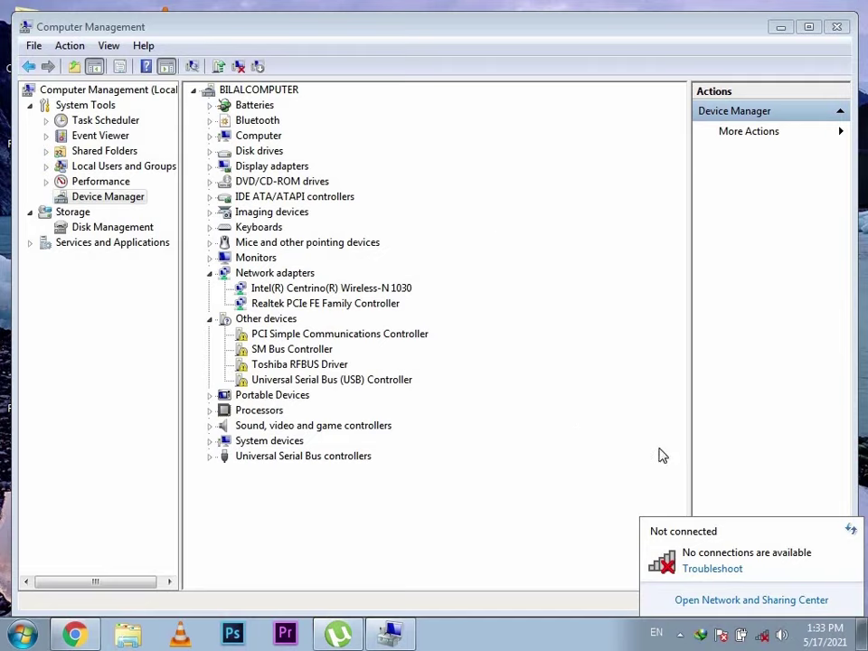
click(335, 302)
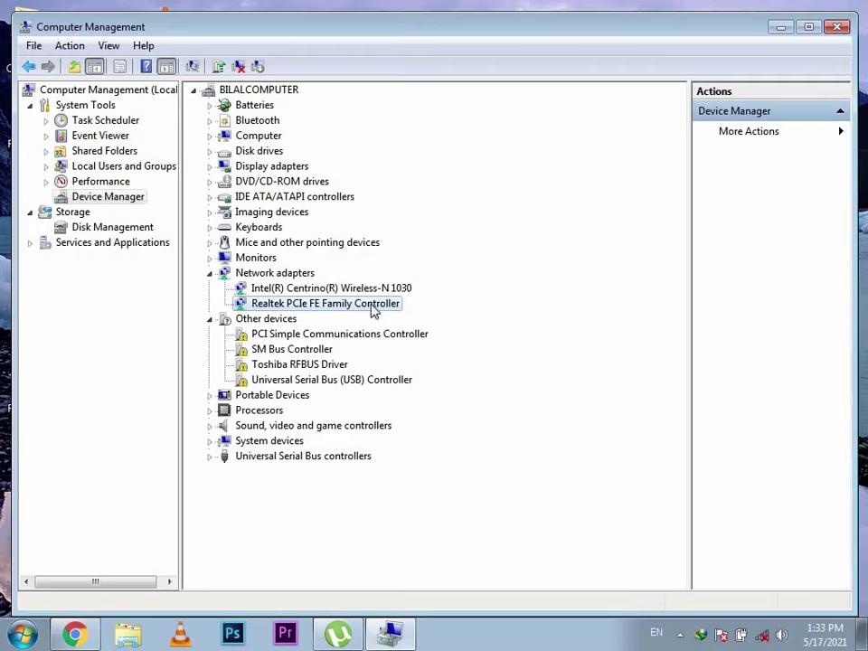
Uninstall the Intel Centrino Wireless-N 1030 adapter and confirm
right_click(342, 288)
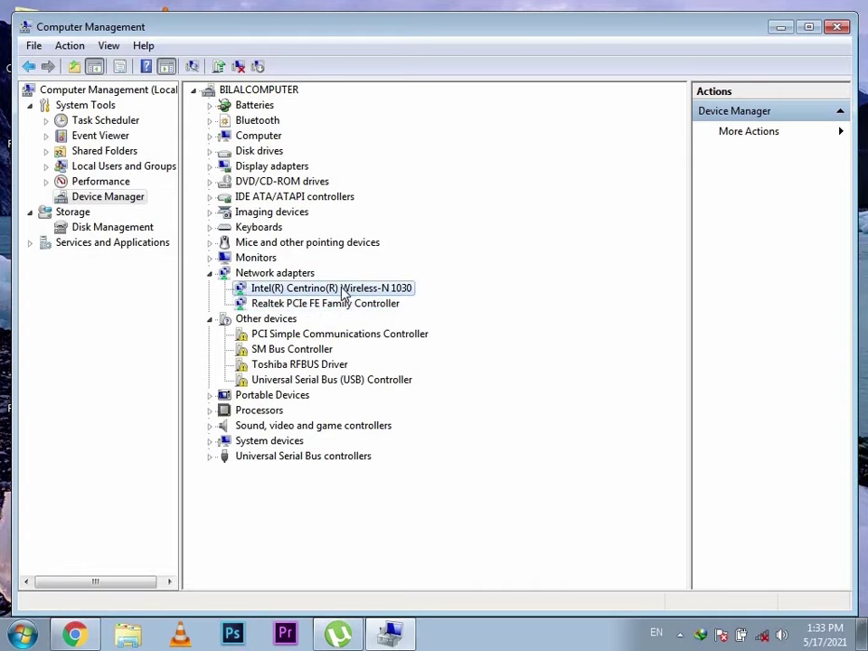
click(387, 336)
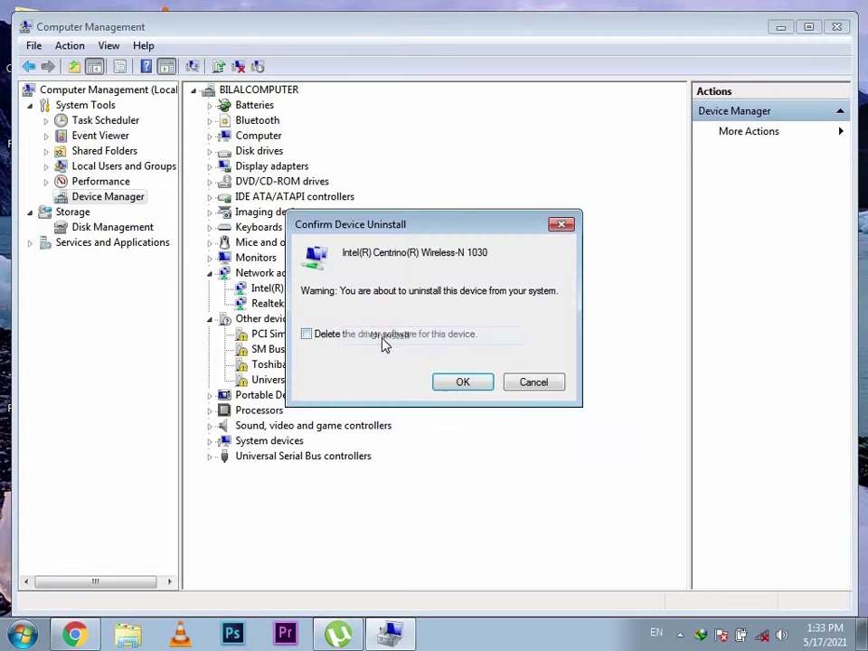
click(465, 384)
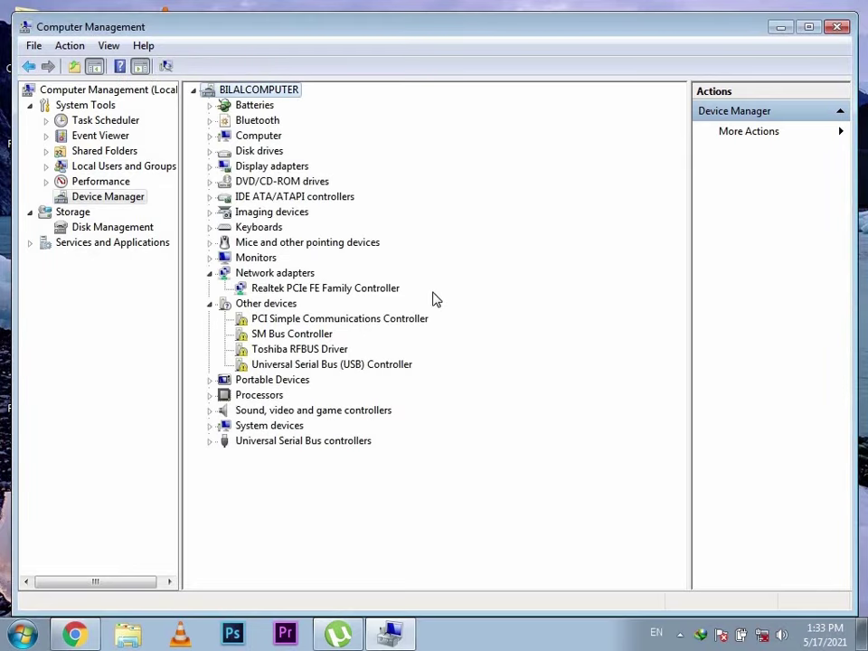
Uninstall the Realtek PCIe FE Family Controller and confirm
click(383, 288)
right_click(383, 287)
click(433, 336)
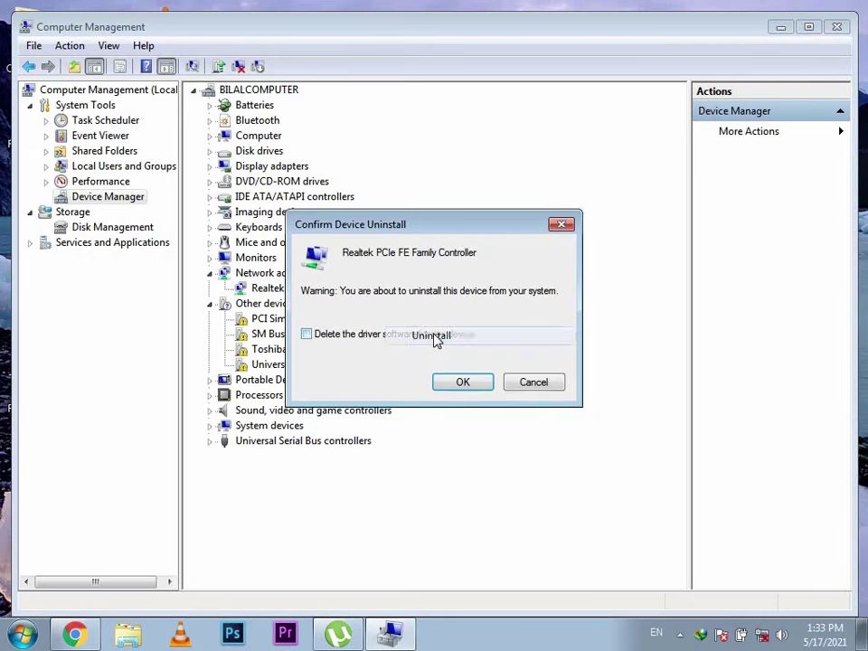
click(462, 382)
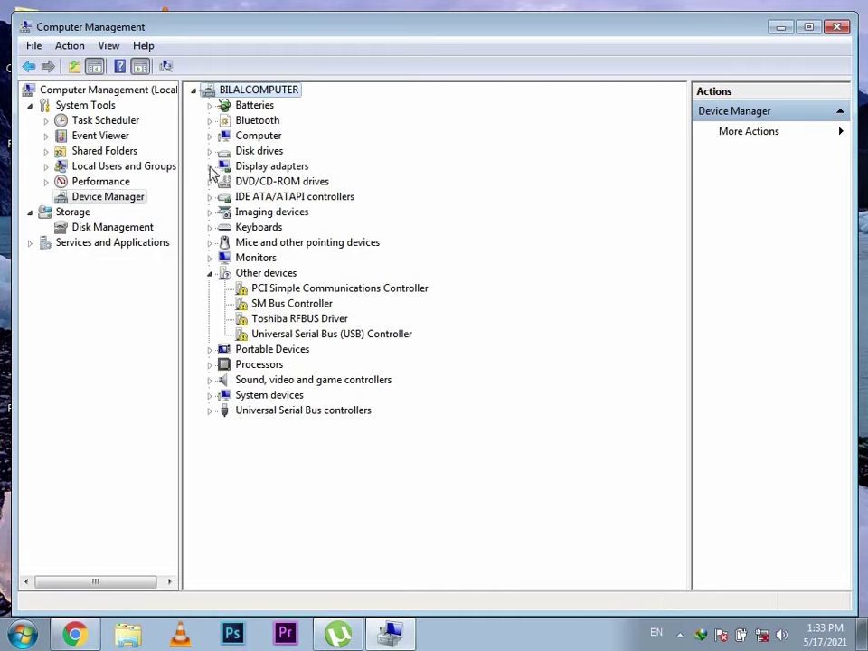
Start the Add Hardware Wizard via Action > Add legacy hardware
click(69, 46)
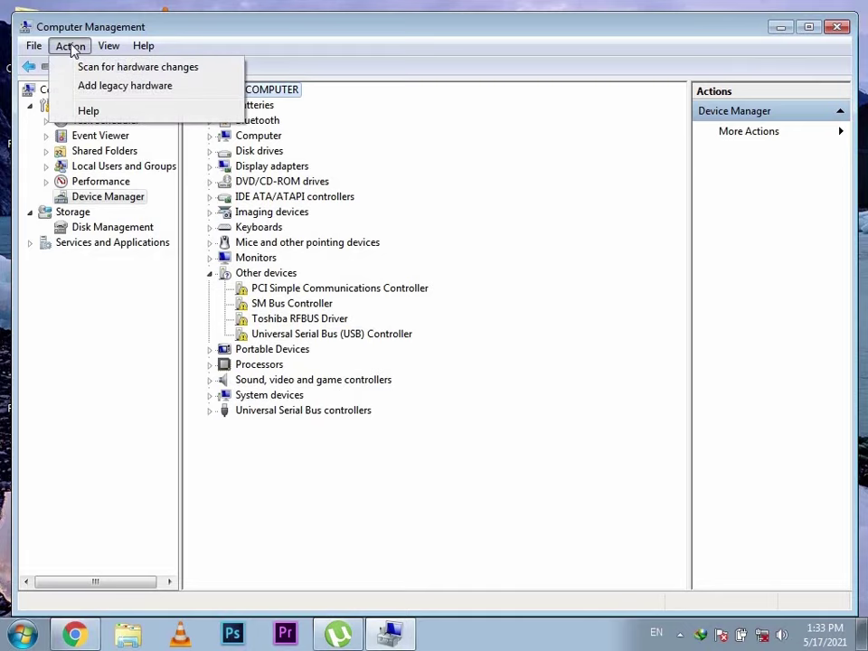
click(95, 87)
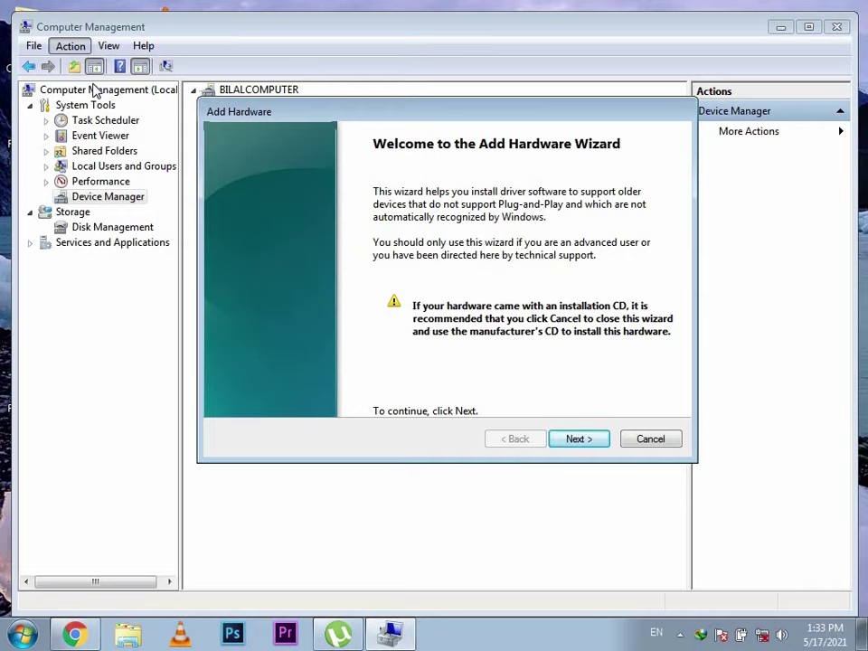
In the Add Hardware Wizard, choose manual selection from a list and pick the Modems hardware type
click(579, 439)
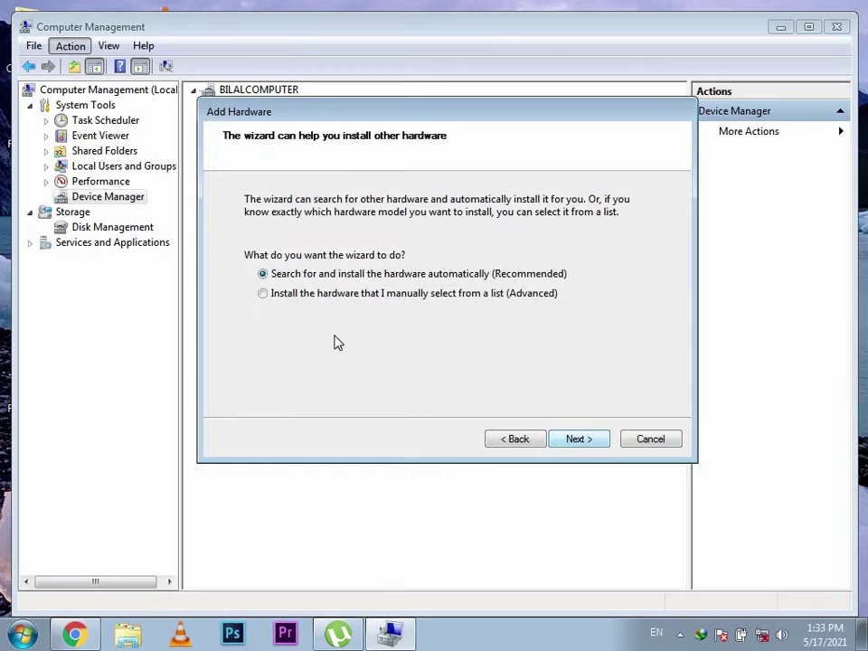
click(264, 299)
click(579, 440)
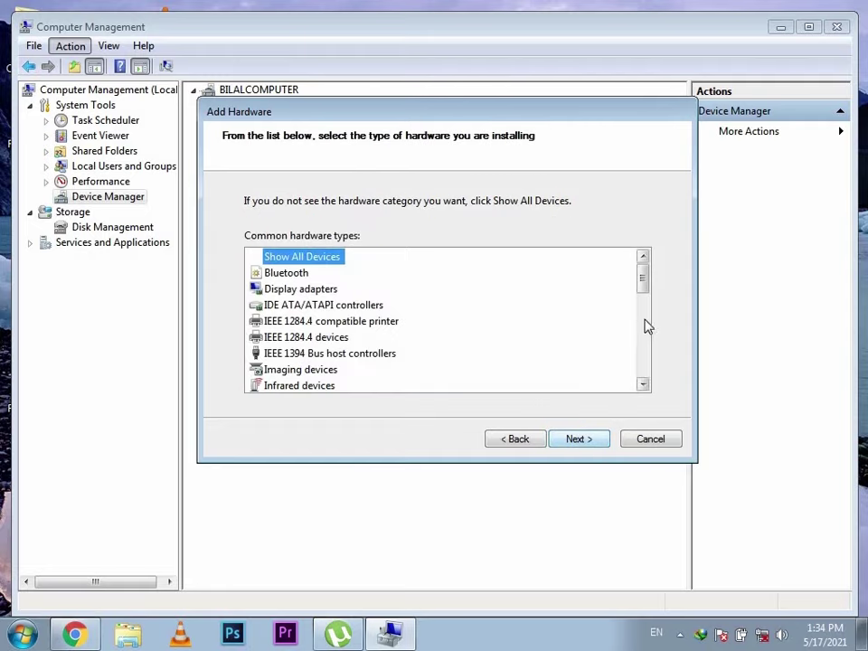
mouse_move(645, 285)
mouse_down()
mouse_move(650, 368)
mouse_move(648, 283)
mouse_move(648, 300)
mouse_up()
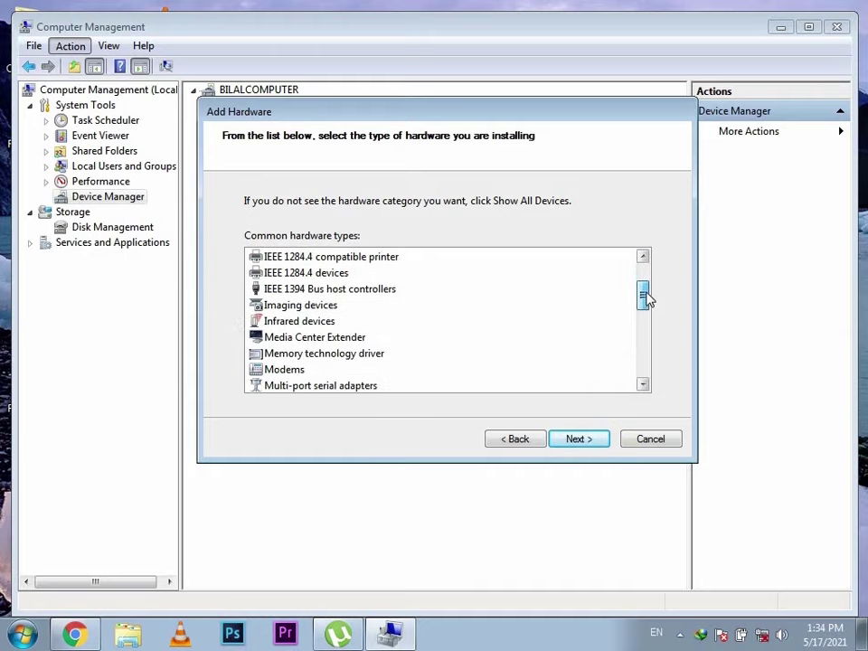
click(292, 370)
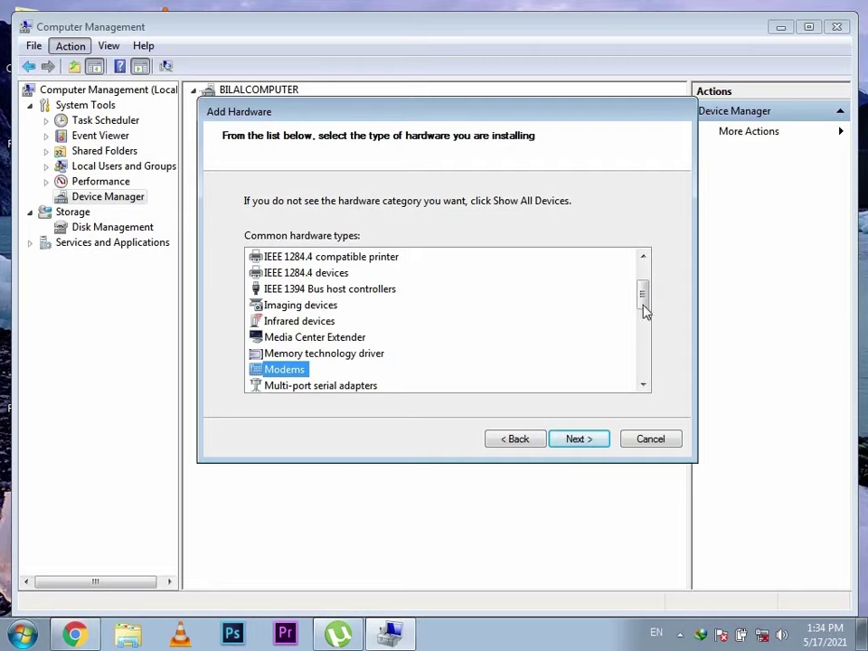
drag(646, 307, 607, 312)
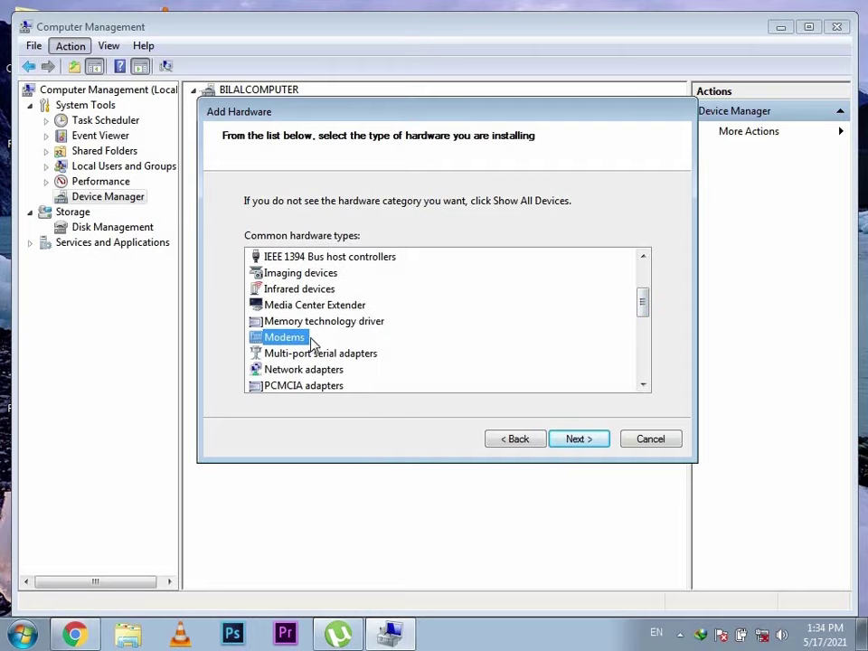
click(586, 442)
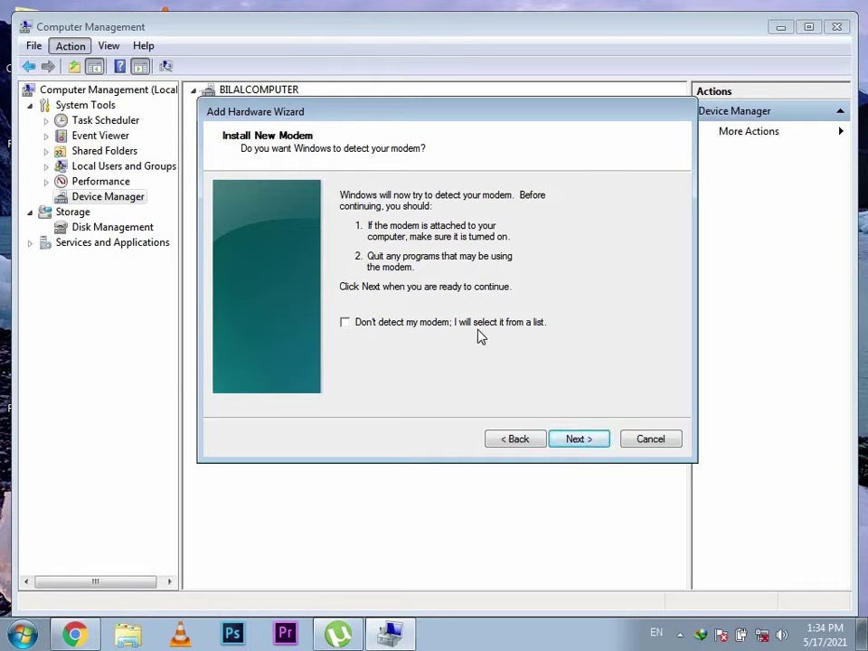
Close the wizard, confirm both network adapters are listed again, and view available Wi-Fi networks
click(575, 440)
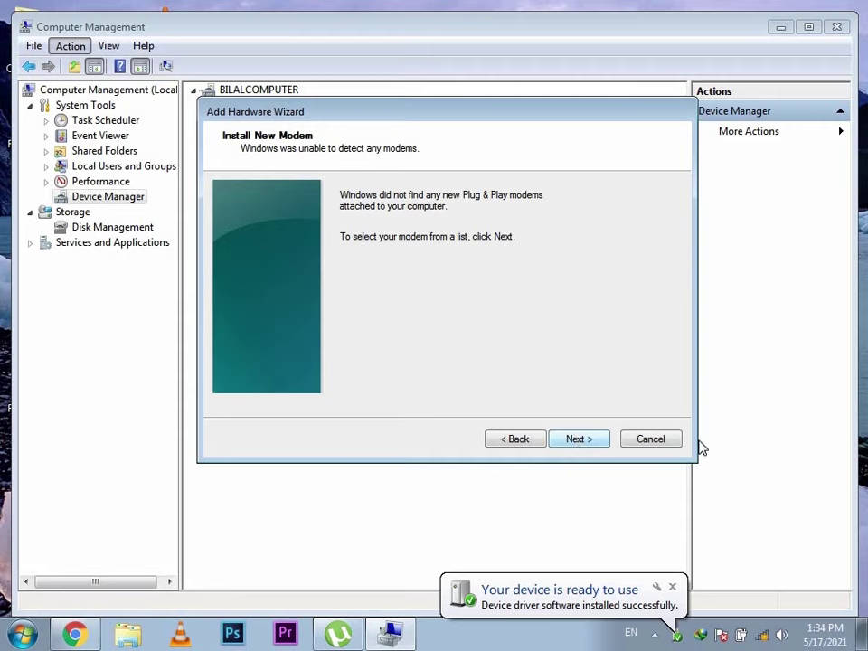
click(667, 445)
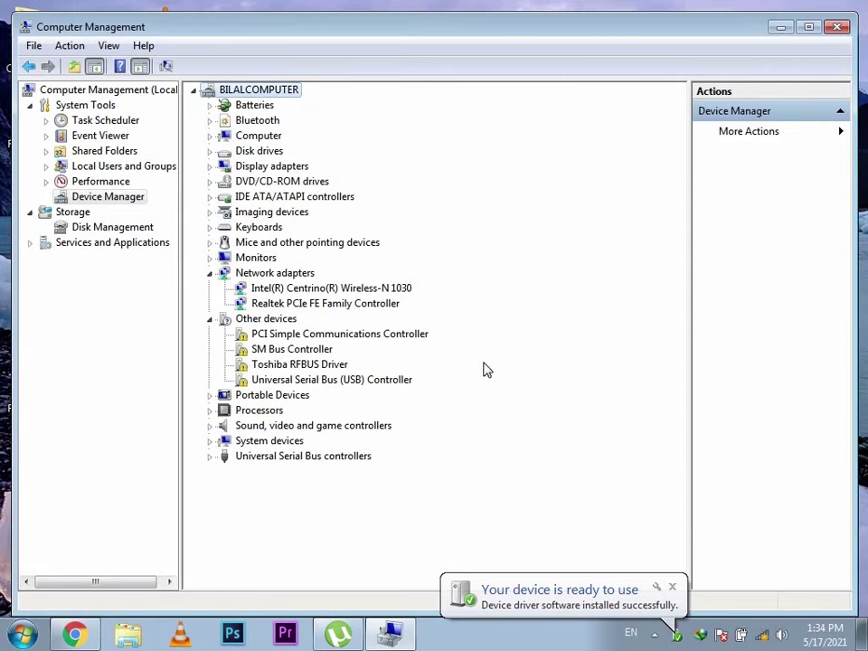
click(348, 291)
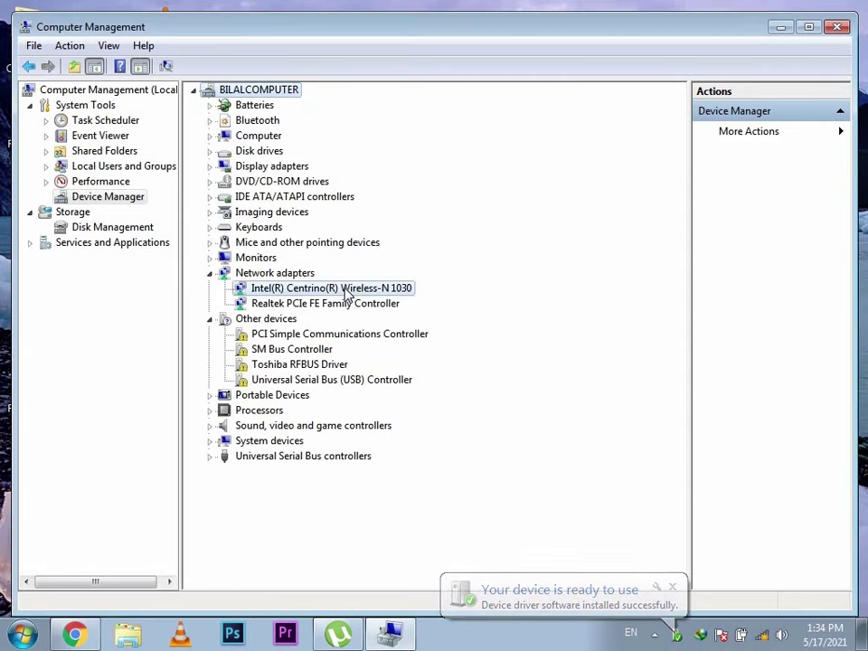
click(347, 307)
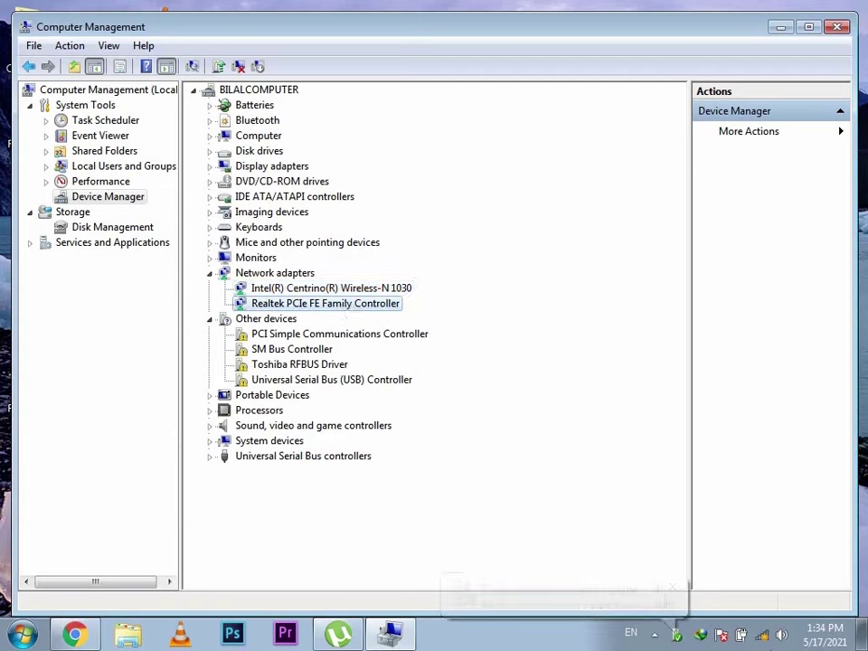
click(763, 637)
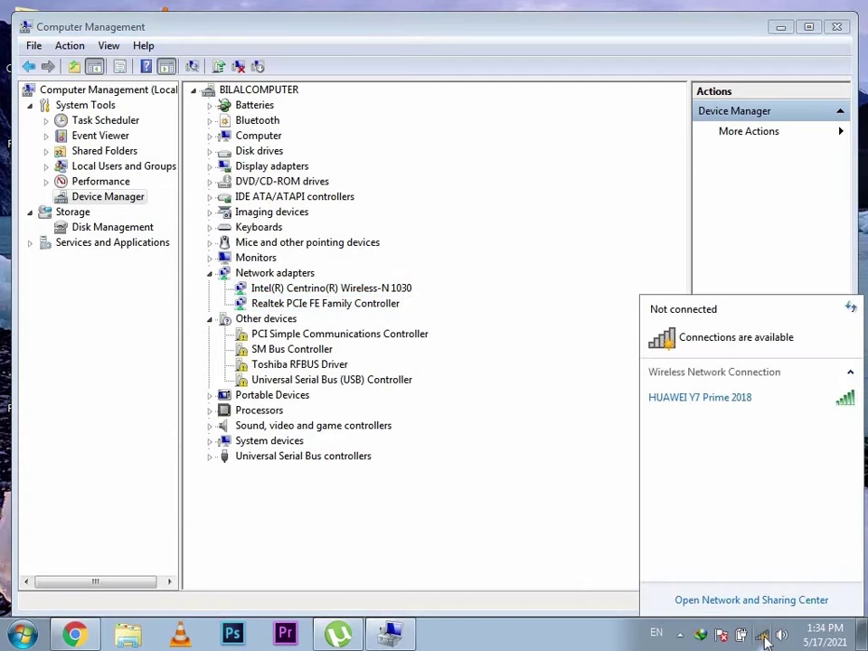
Connect to the HUAWEI Y7 Prime 2018 Wi-Fi network by entering its security key
click(829, 405)
click(824, 423)
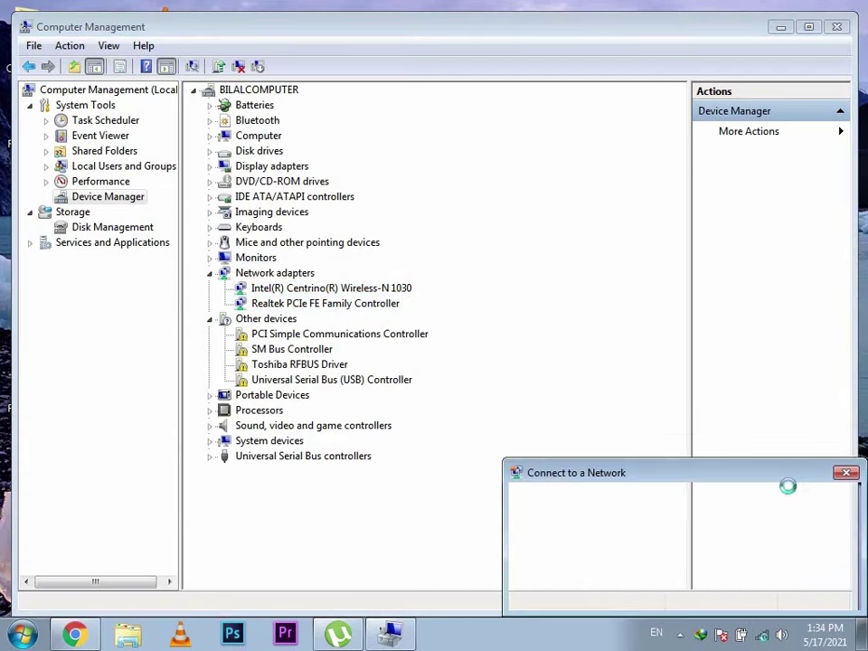
click(754, 492)
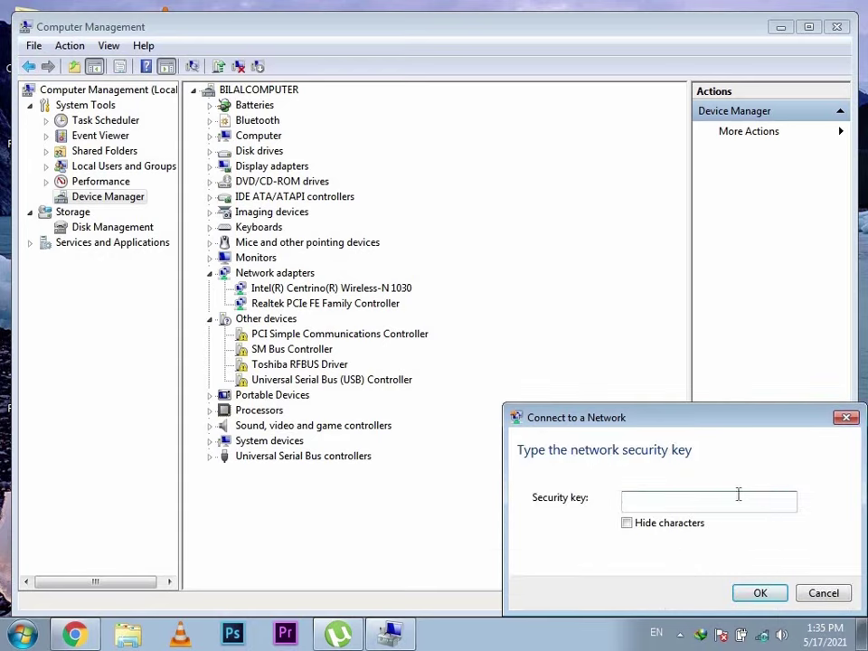
key(Return)
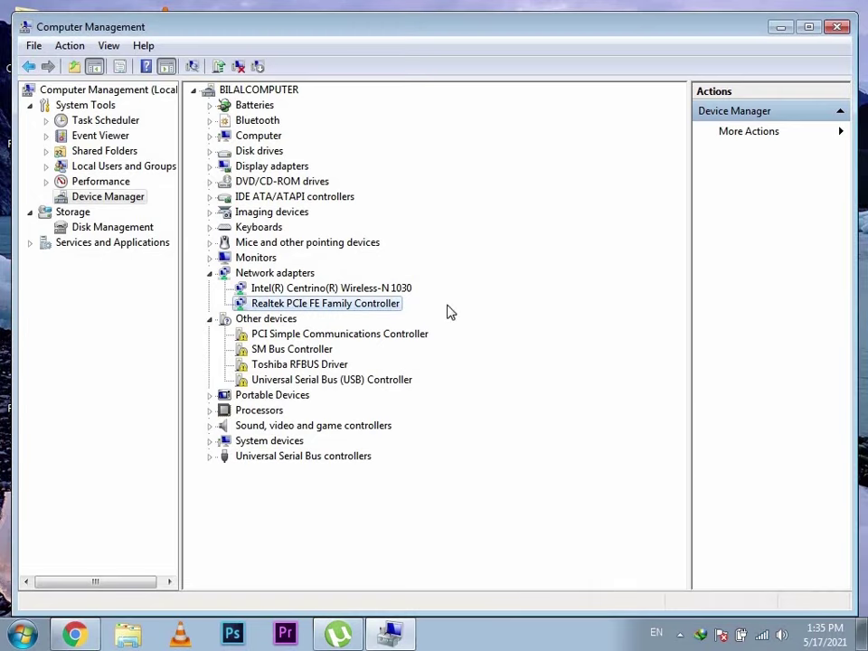
Check the Intel Centrino Wireless-N 1030 and Realtek adapters, then confirm HUAWEI Y7 Prime 2018 is Connected
click(403, 290)
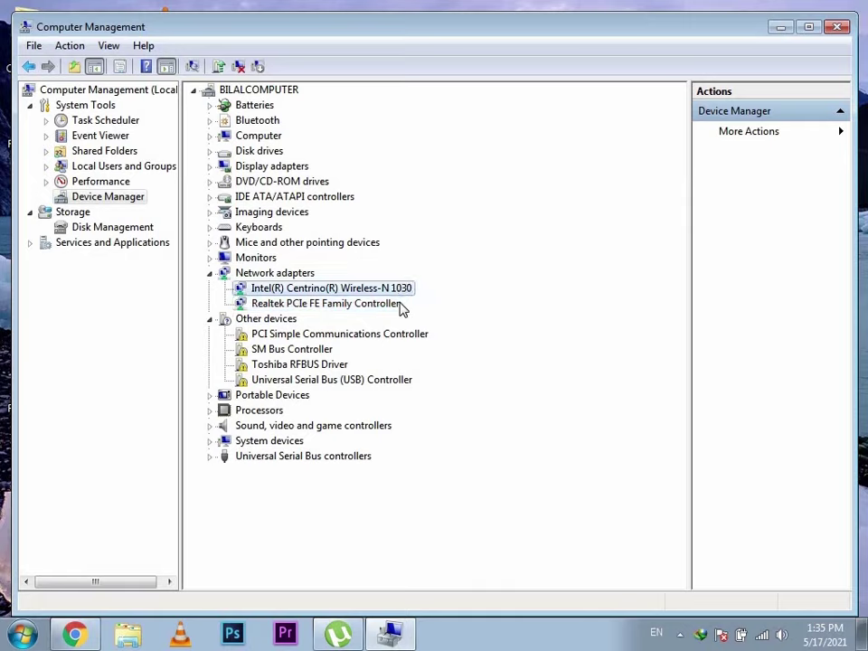
click(400, 306)
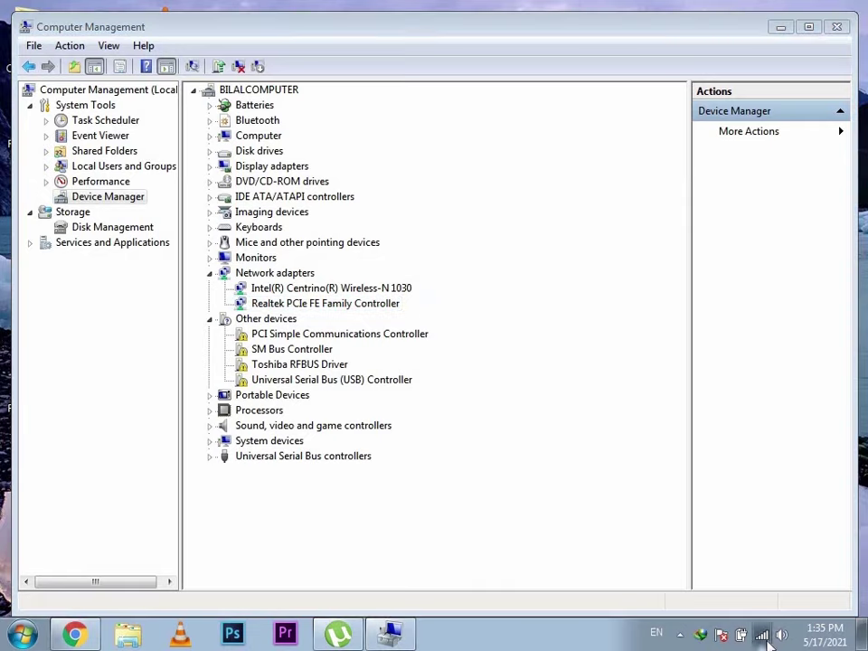
right_click(764, 638)
click(765, 637)
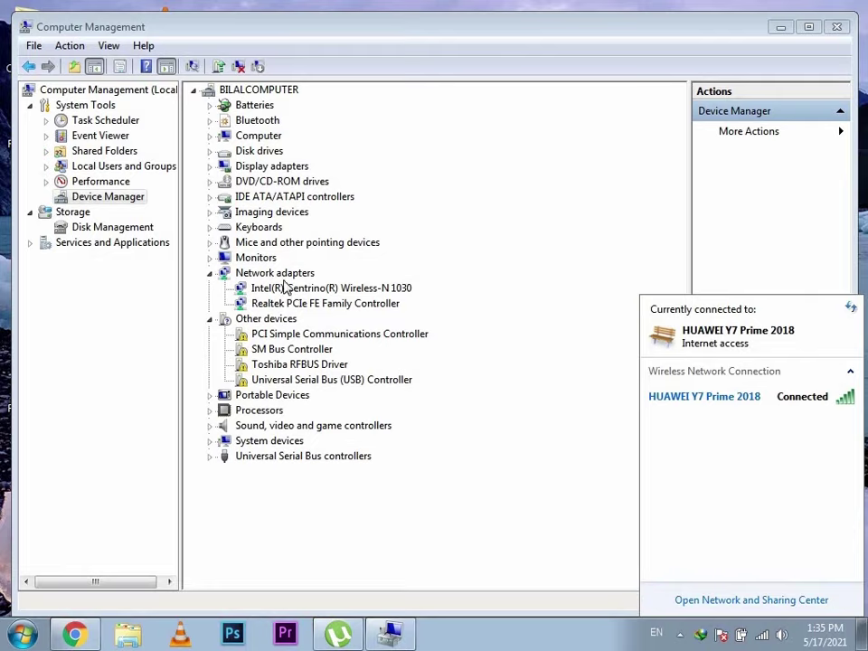
click(825, 255)
click(839, 28)
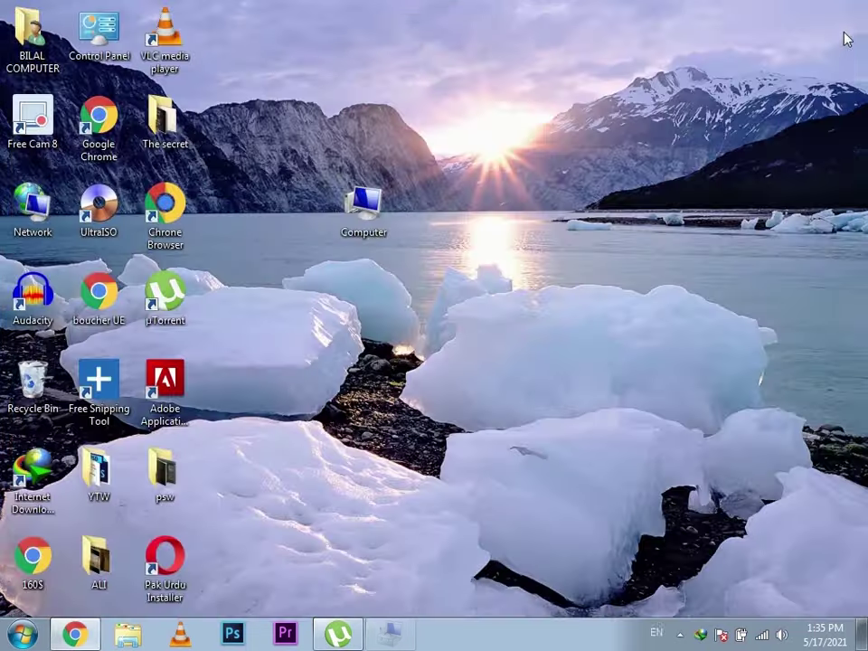
right_click(596, 129)
click(637, 177)
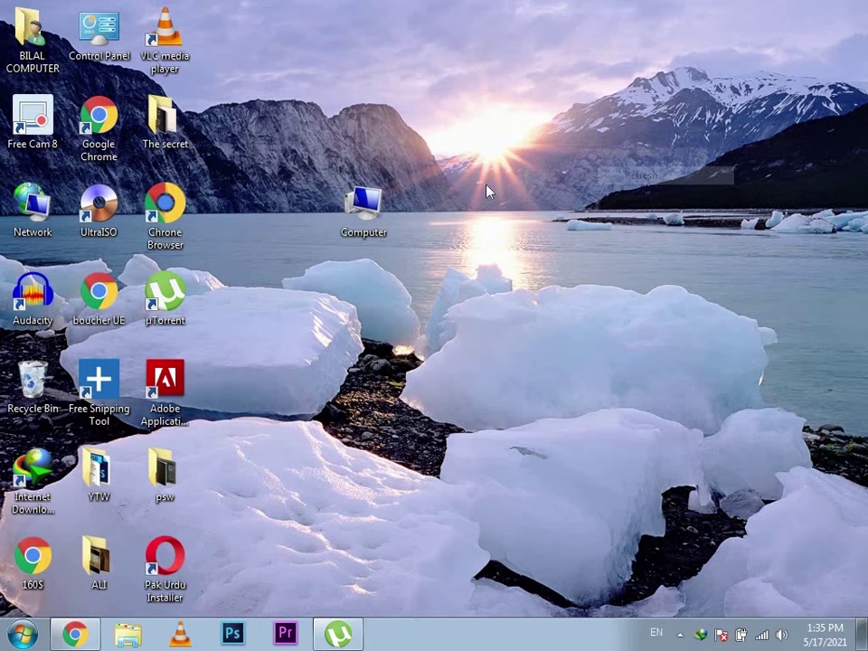
right_click(485, 187)
click(524, 232)
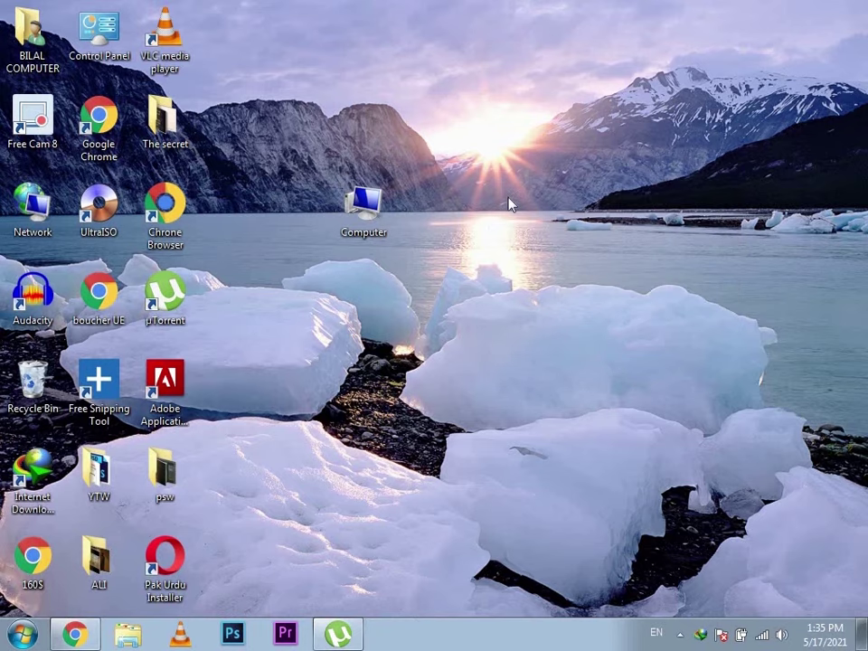
right_click(510, 201)
click(555, 250)
right_click(505, 219)
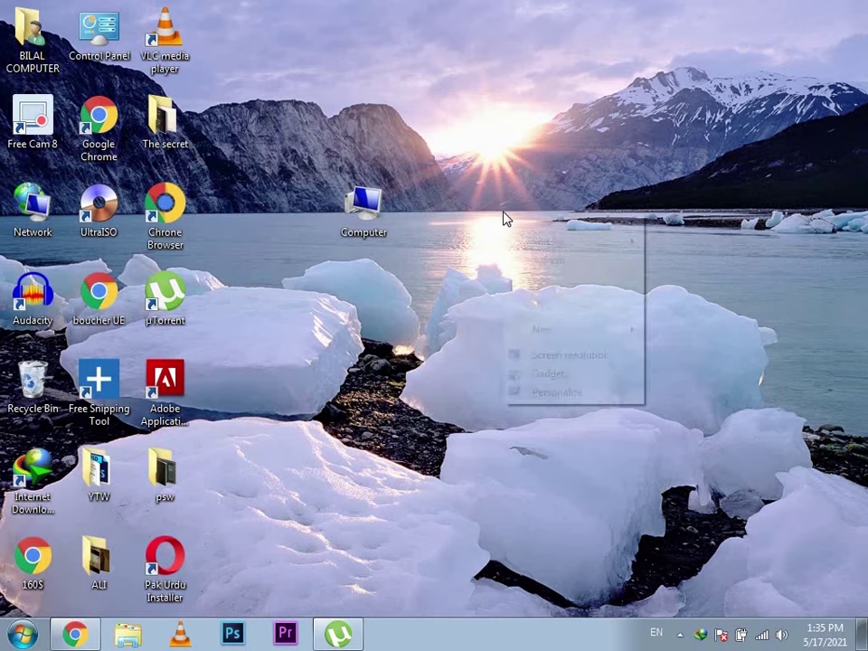
click(561, 269)
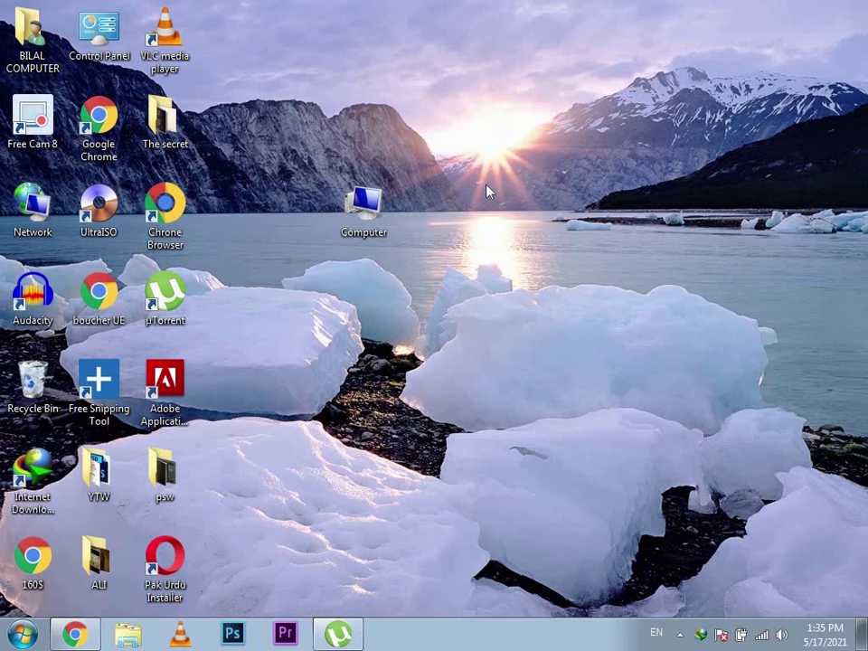
right_click(484, 188)
click(529, 234)
right_click(510, 201)
click(554, 250)
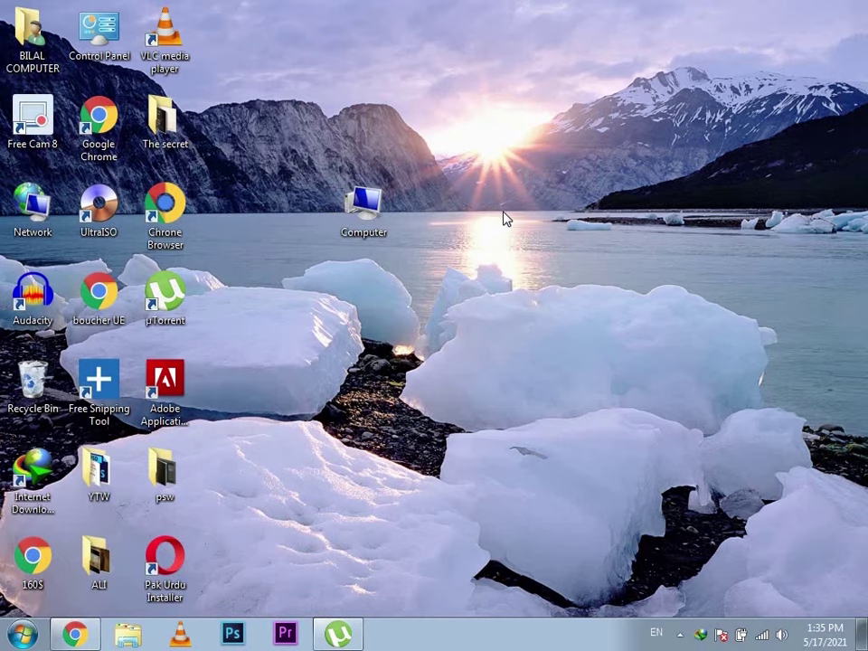